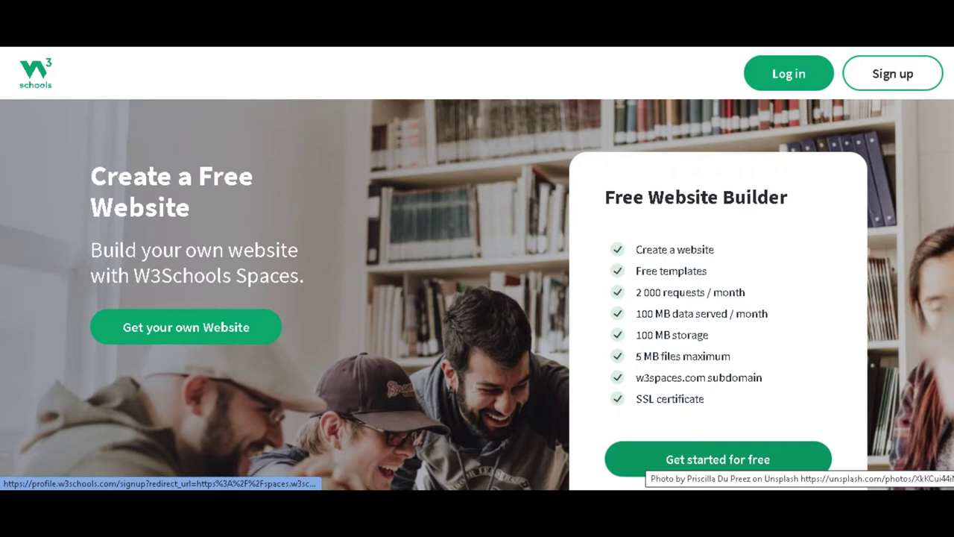
# Get started with the free website builder and choose to create the space from a template.
pyautogui.click(718, 459)
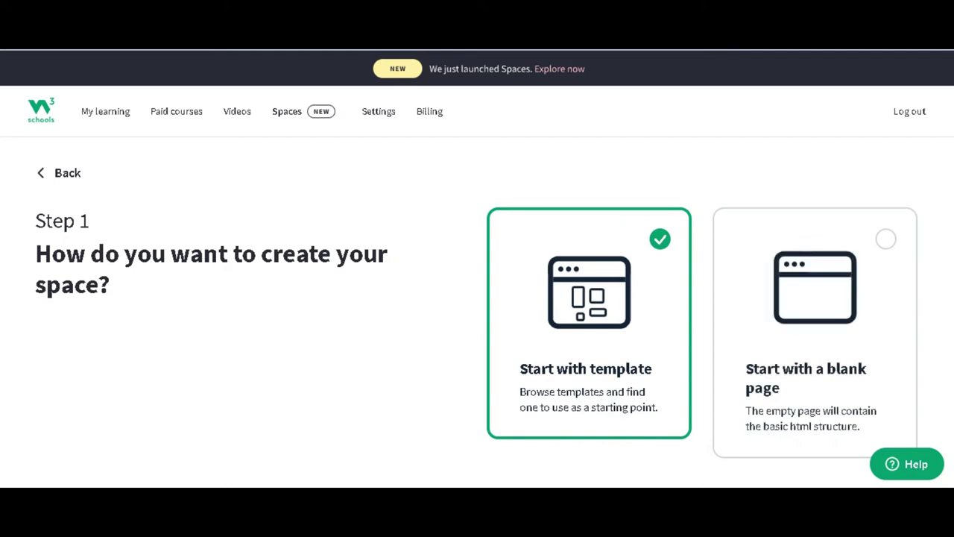
pyautogui.scroll(-3, 476, 308)
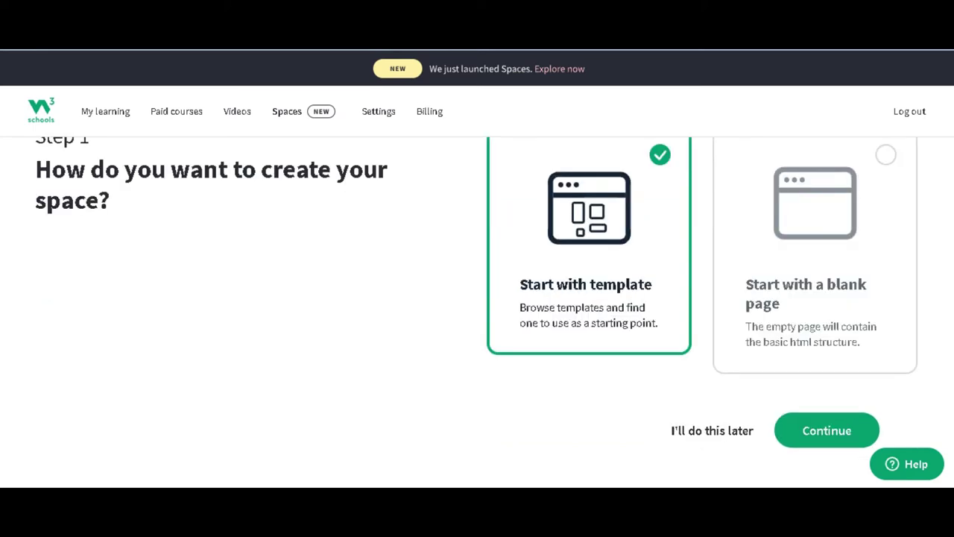
pyautogui.click(827, 401)
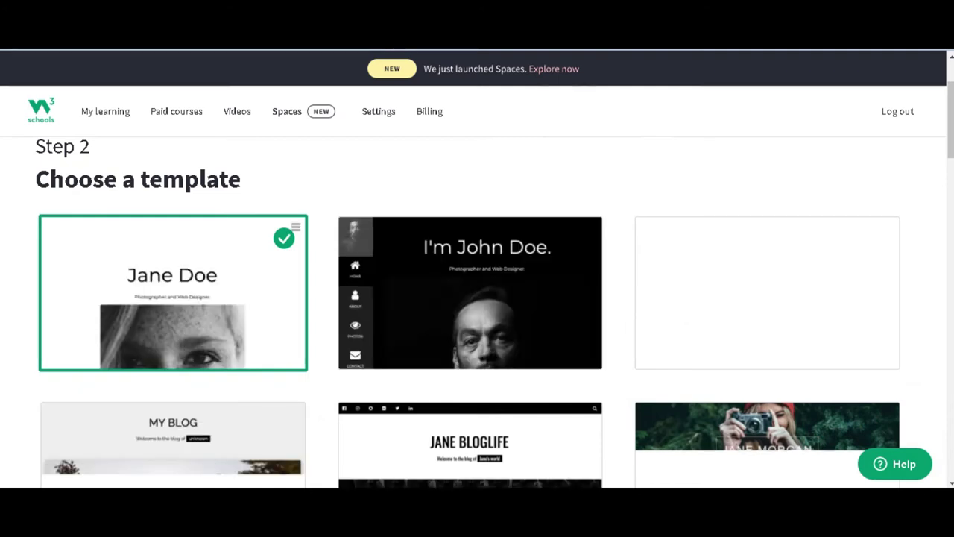
# Choose the Travel template for the new space and continue to naming it.
pyautogui.scroll(-1, 477, 298)
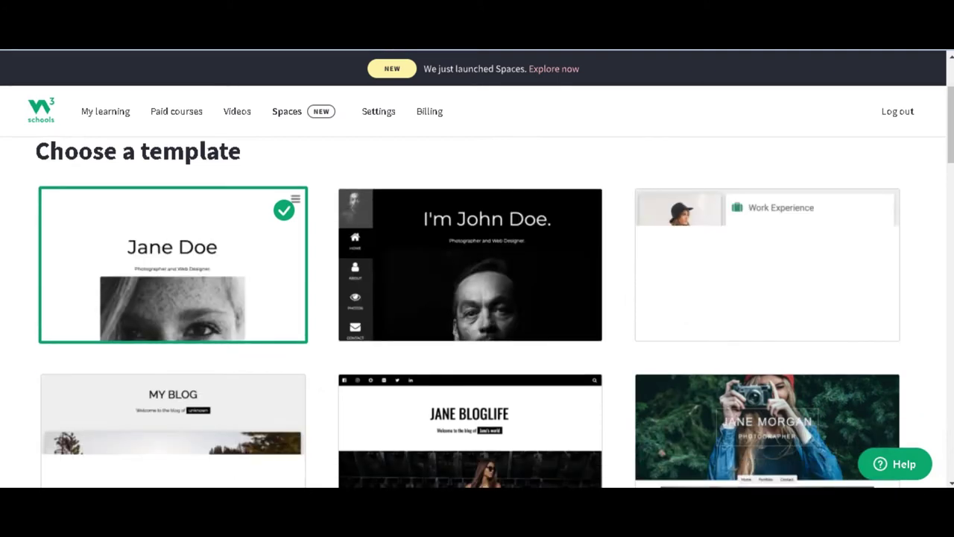
pyautogui.scroll(-2, 471, 224)
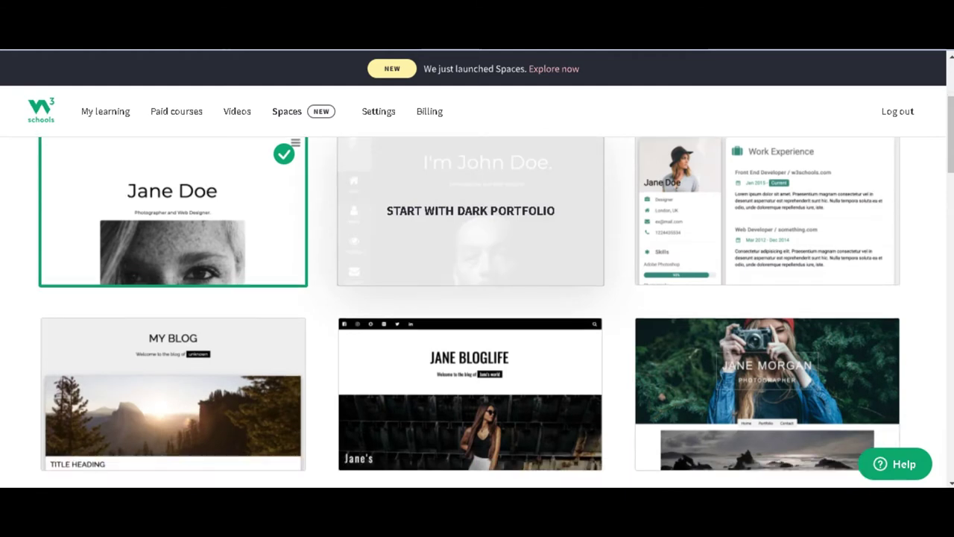
pyautogui.scroll(-5, 470, 223)
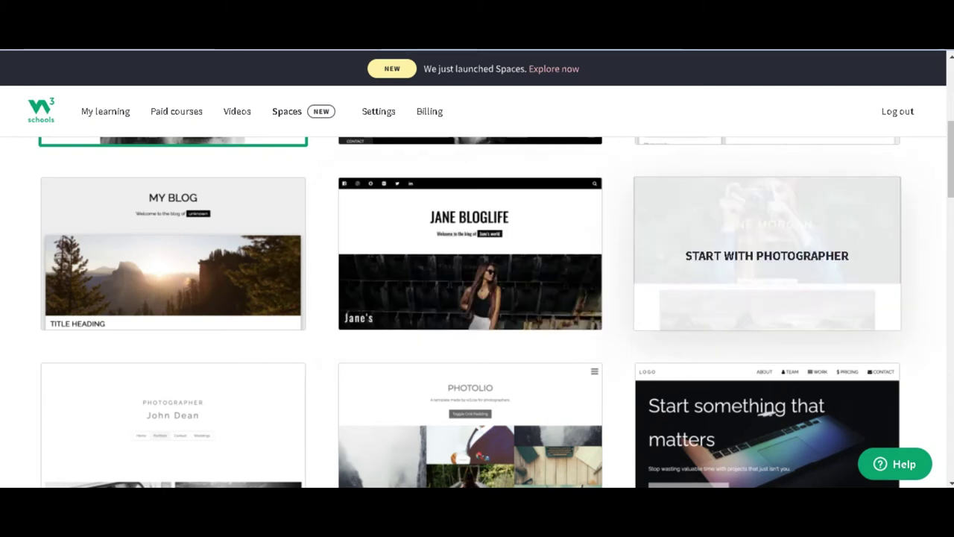
pyautogui.scroll(-1, 767, 253)
pyautogui.scroll(-4, 767, 298)
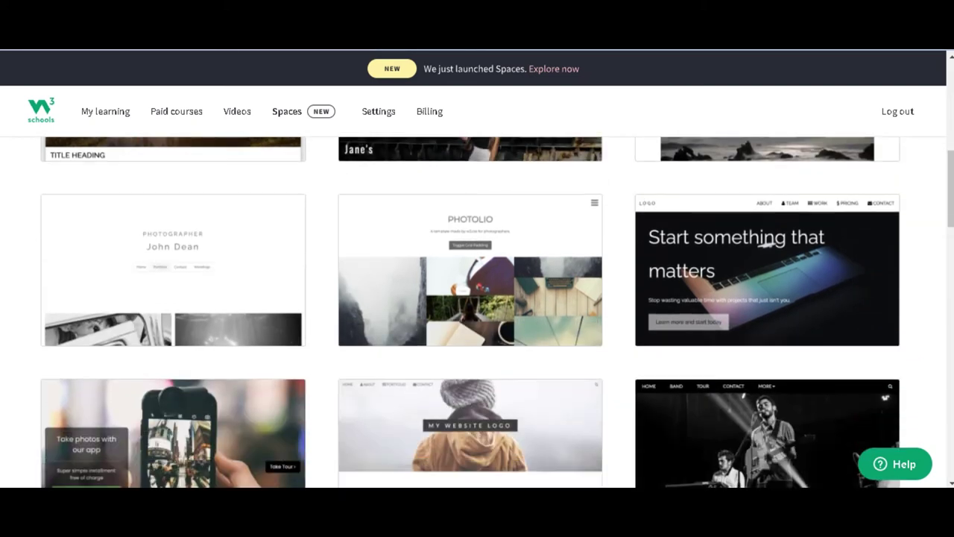
pyautogui.scroll(-6, 477, 312)
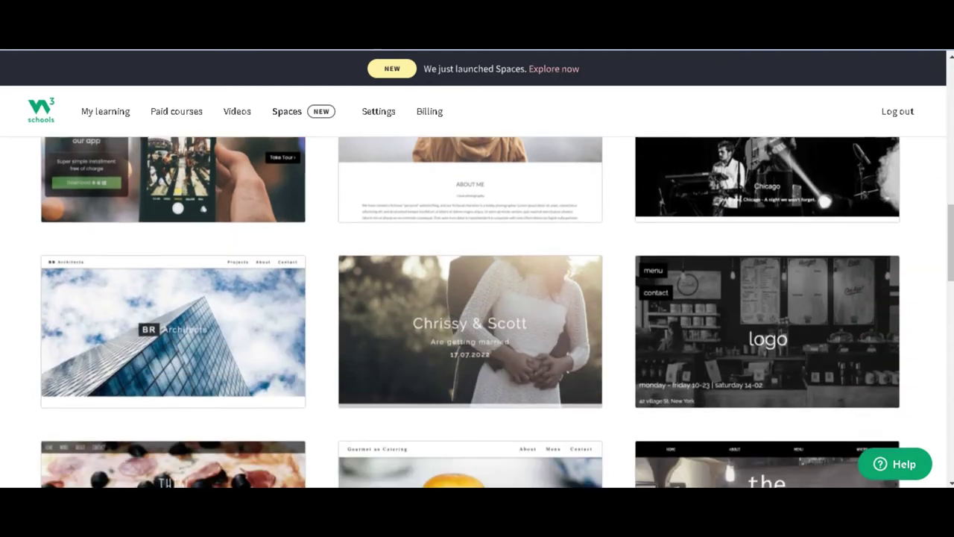
pyautogui.scroll(-1, 470, 311)
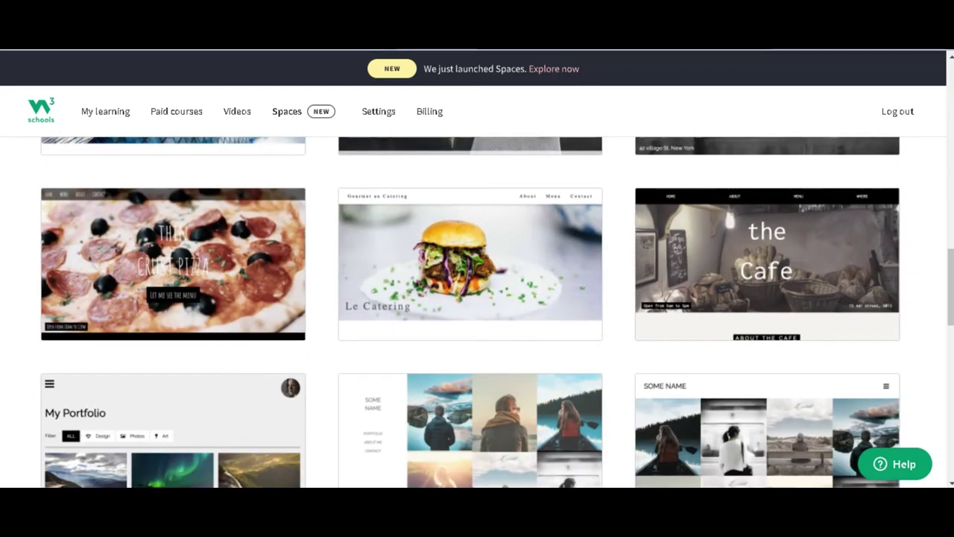
pyautogui.scroll(-3, 471, 312)
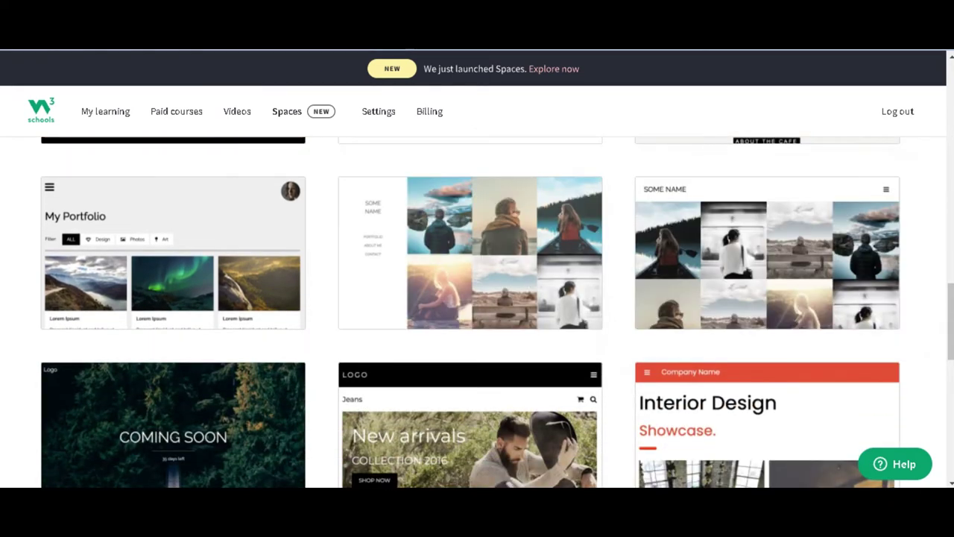
pyautogui.scroll(-2, 471, 312)
pyautogui.scroll(-2, 471, 312)
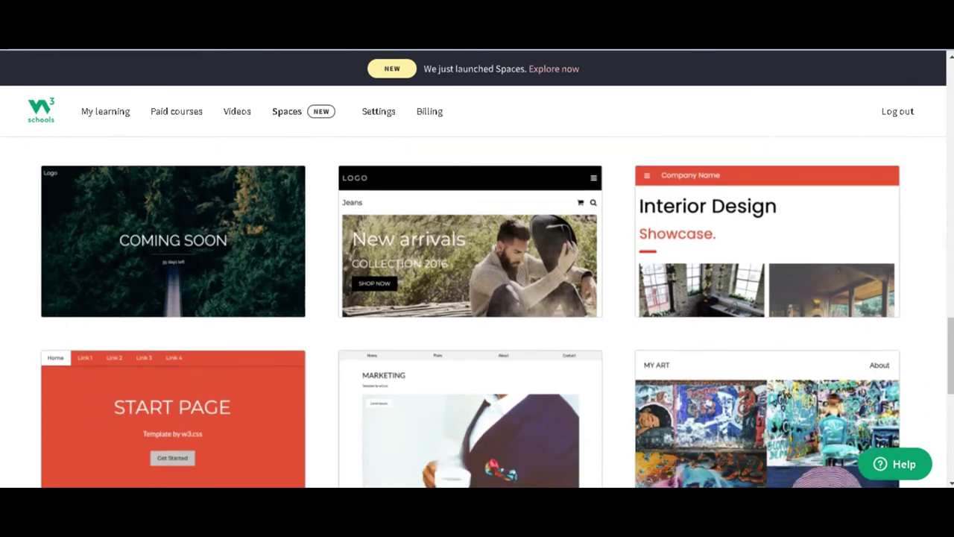
pyautogui.scroll(-3, 470, 311)
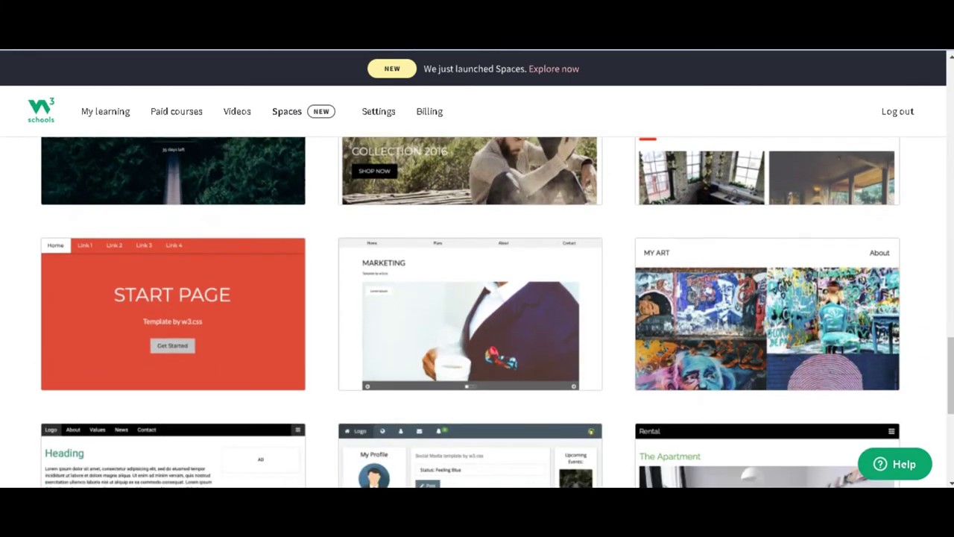
pyautogui.scroll(-3, 471, 311)
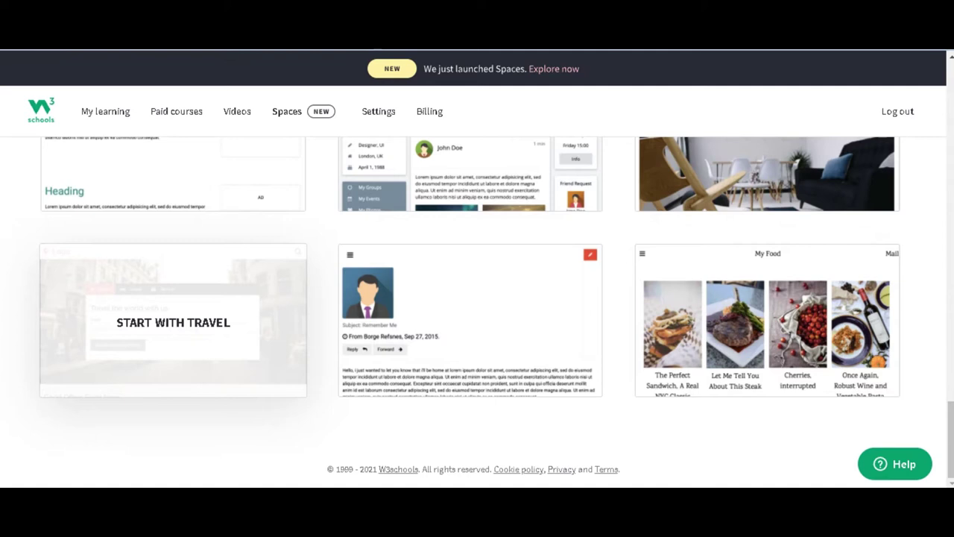
pyautogui.click(172, 322)
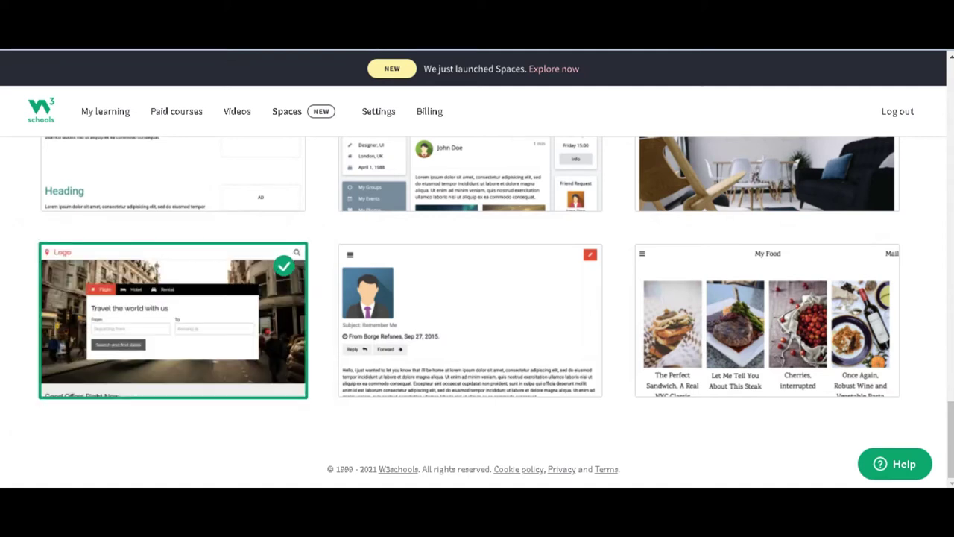
pyautogui.press('Home')
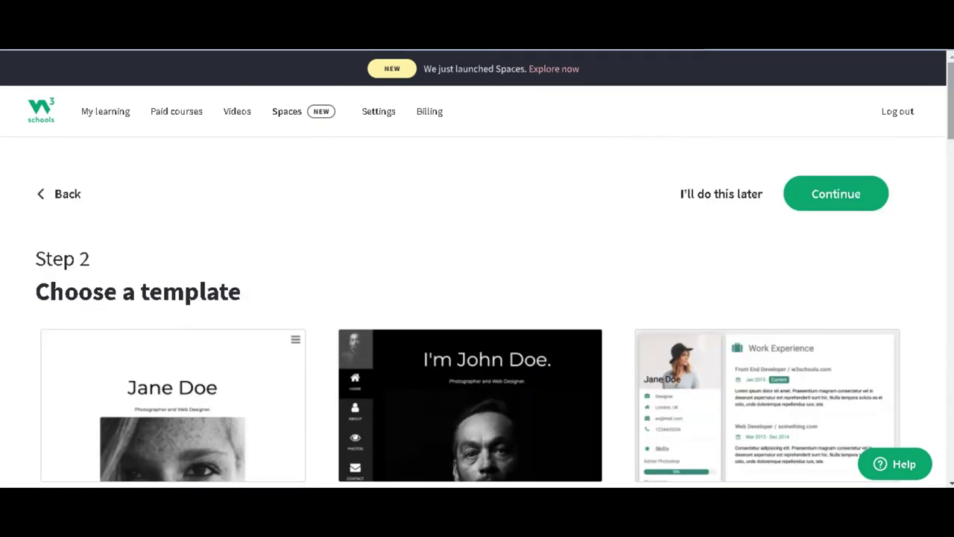
pyautogui.click(835, 194)
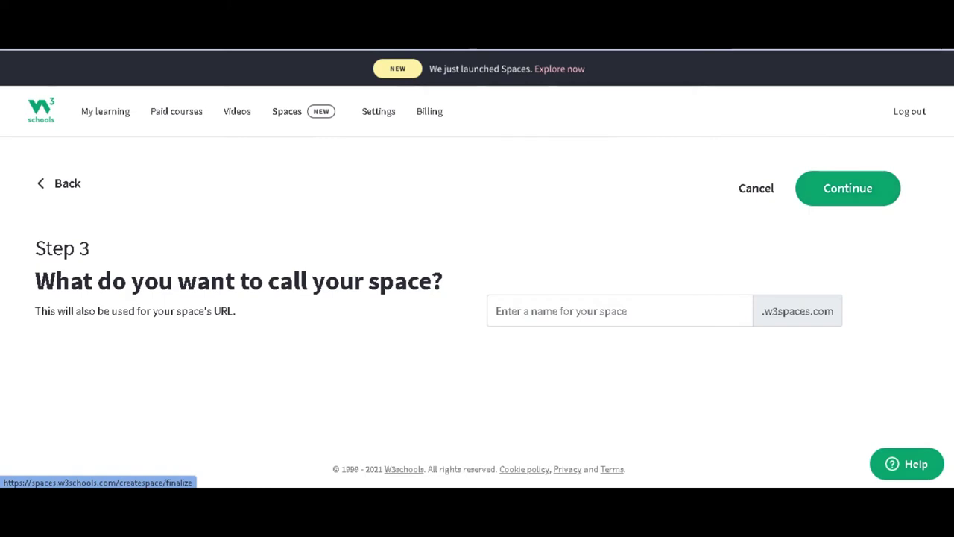
# Name the space makemytravel and submit the name.
pyautogui.click(566, 311)
pyautogui.write('ma')
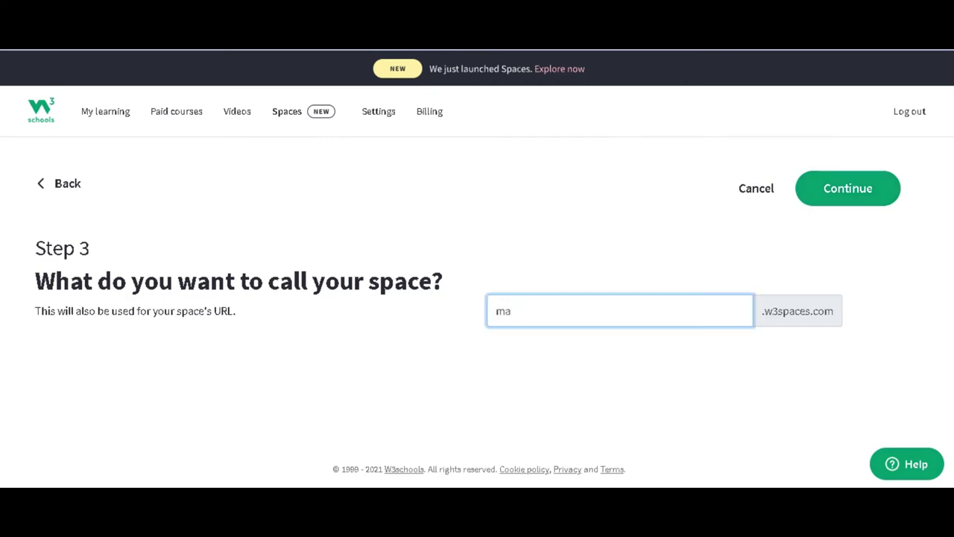
pyautogui.write('kemytravel')
pyautogui.hotkey('shift', 'Left')
pyautogui.hotkey('shift', 'Left')
pyautogui.hotkey('shift', 'Left')
pyautogui.hotkey('shift', 'Left')
pyautogui.hotkey('shift', 'Left')
pyautogui.hotkey('shift', 'Left')
pyautogui.hotkey('shift', 'Left')
pyautogui.hotkey('shift', 'Left')
pyautogui.hotkey('shift', 'Left')
pyautogui.hotkey('shift', 'Left')
pyautogui.hotkey('shift', 'Left')
pyautogui.hotkey('shift', 'Left')
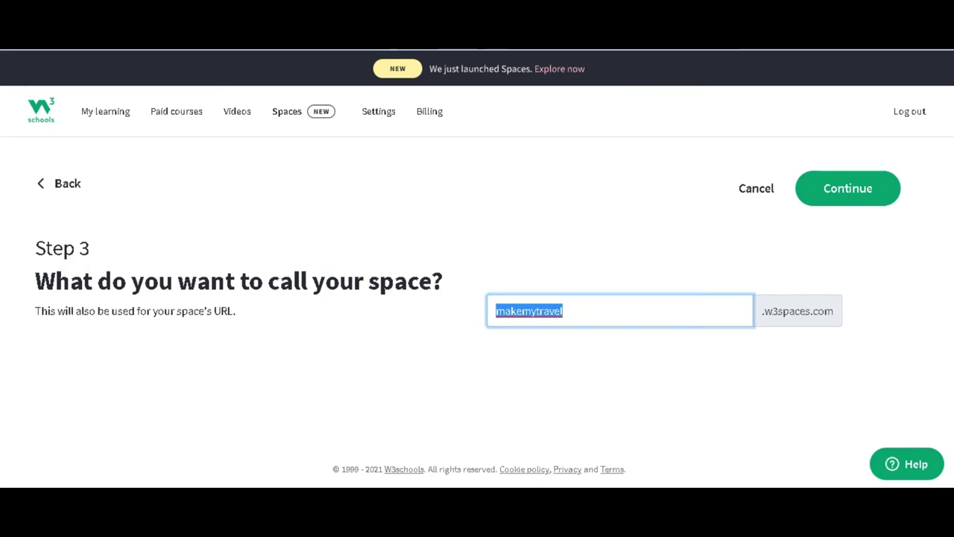
pyautogui.press('Right')
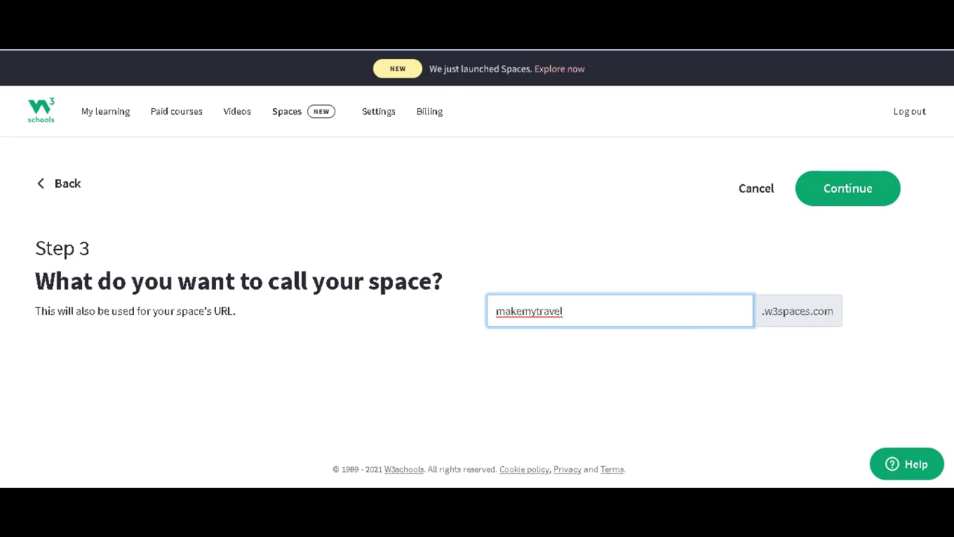
pyautogui.click(847, 188)
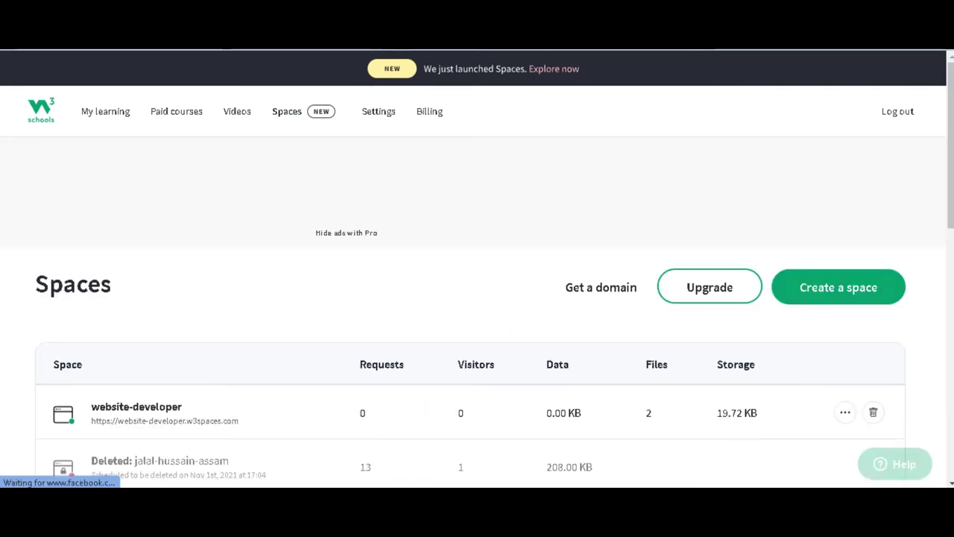
# Show the files of the website-developer space from the list of spaces.
pyautogui.scroll(-4, 478, 298)
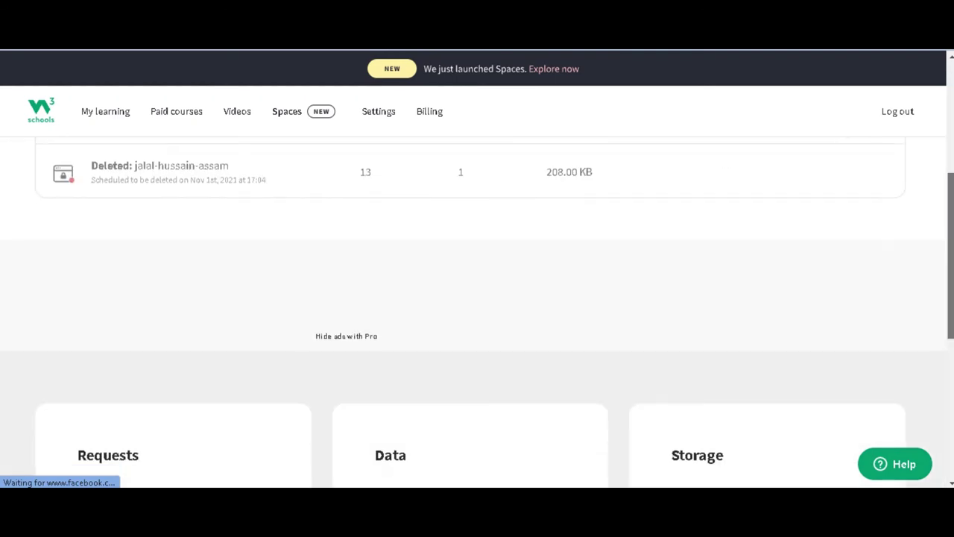
pyautogui.scroll(2, 477, 298)
pyautogui.scroll(1, 477, 298)
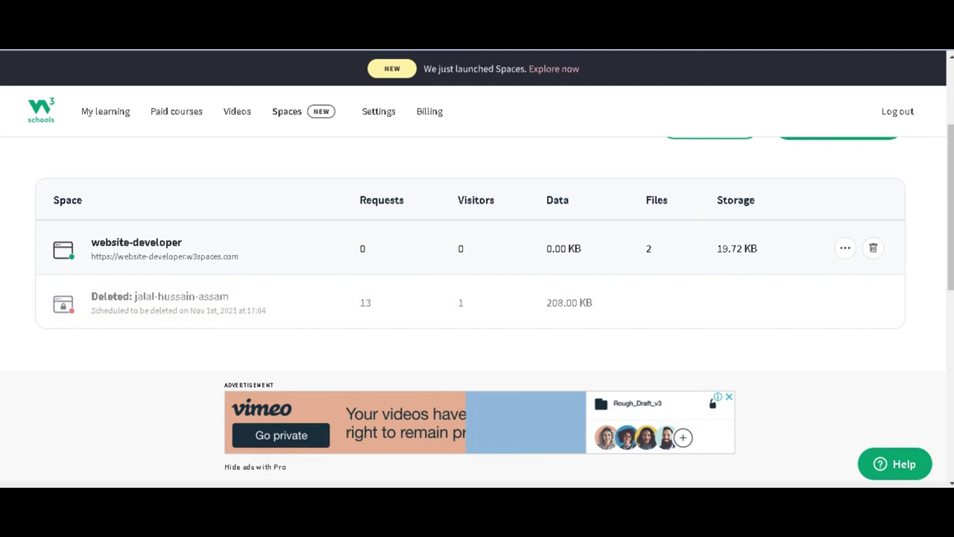
pyautogui.click(844, 248)
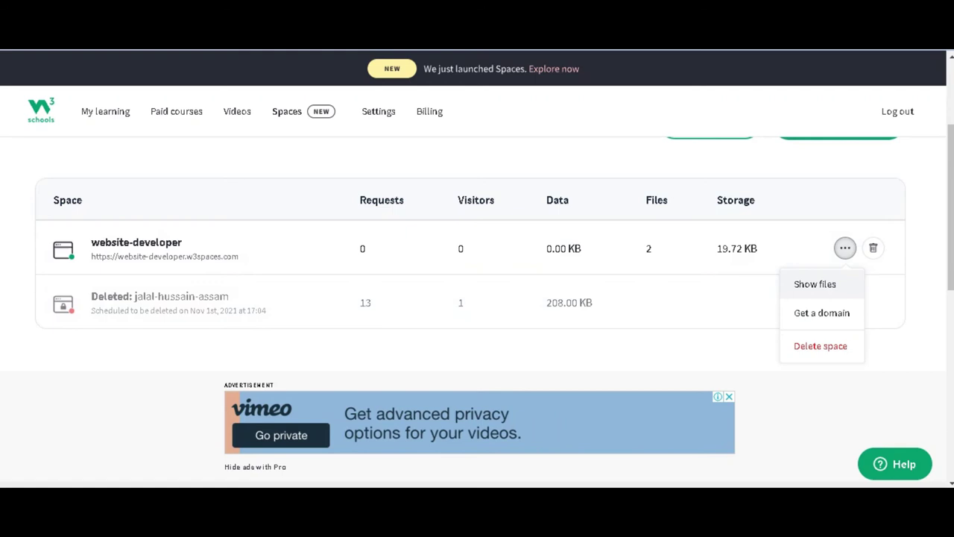
pyautogui.click(814, 284)
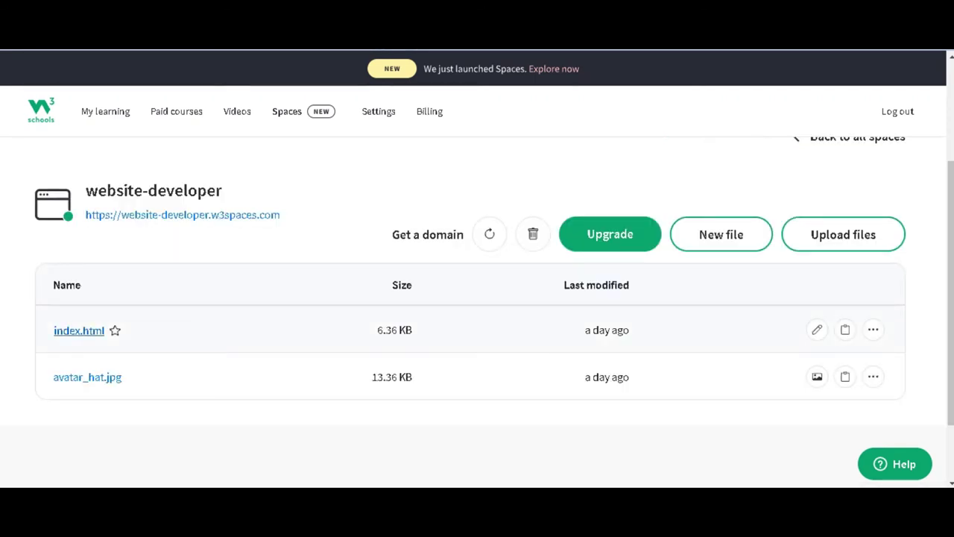
# Open the preview of index.html and look through the whole résumé page.
pyautogui.click(79, 331)
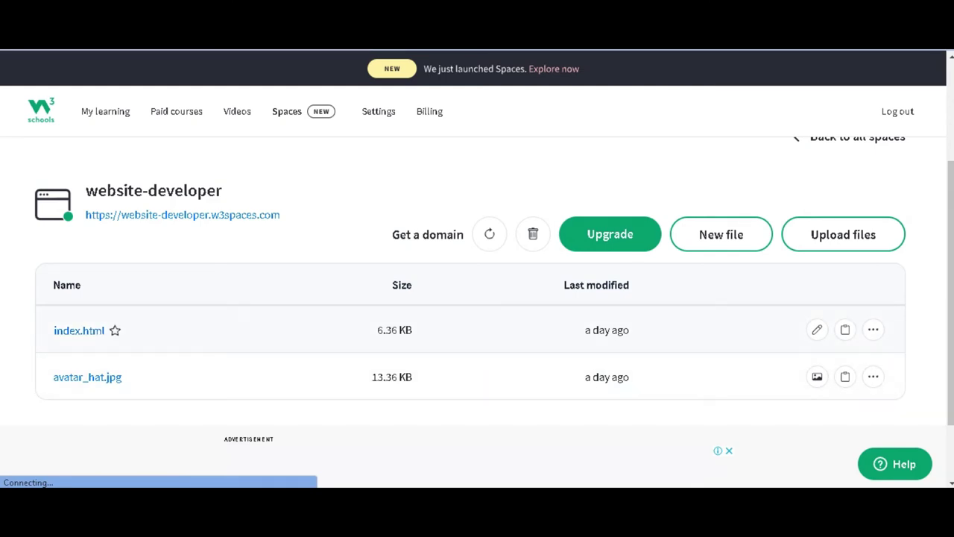
pyautogui.click(873, 329)
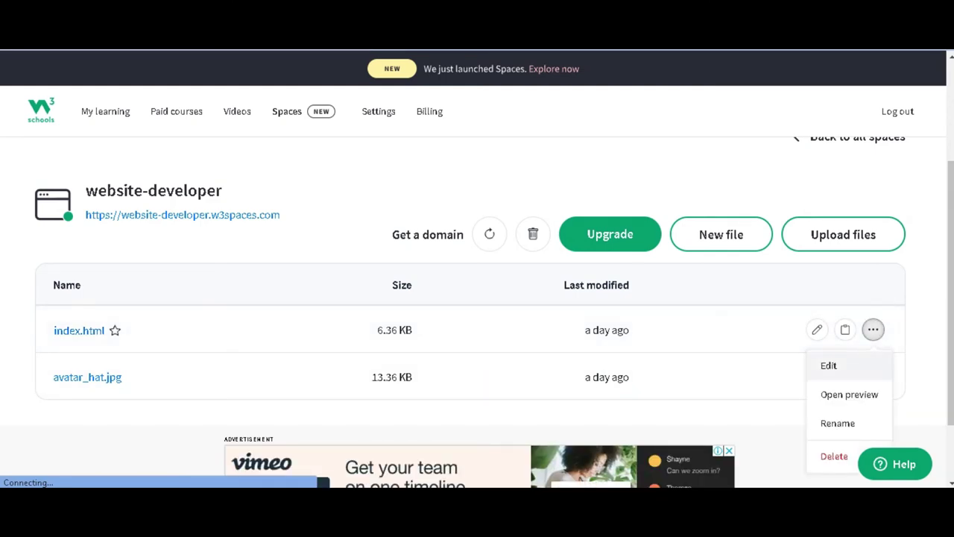
pyautogui.click(849, 394)
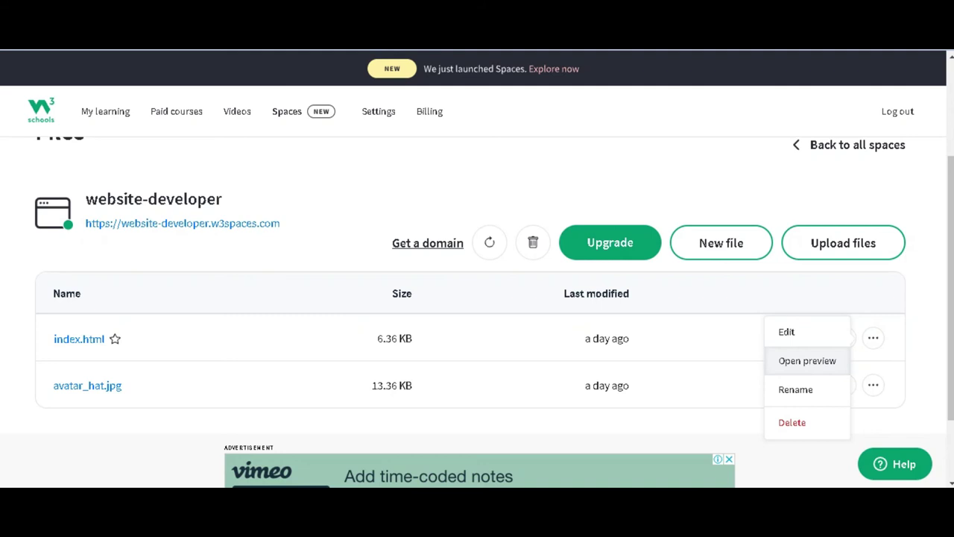
pyautogui.click(807, 360)
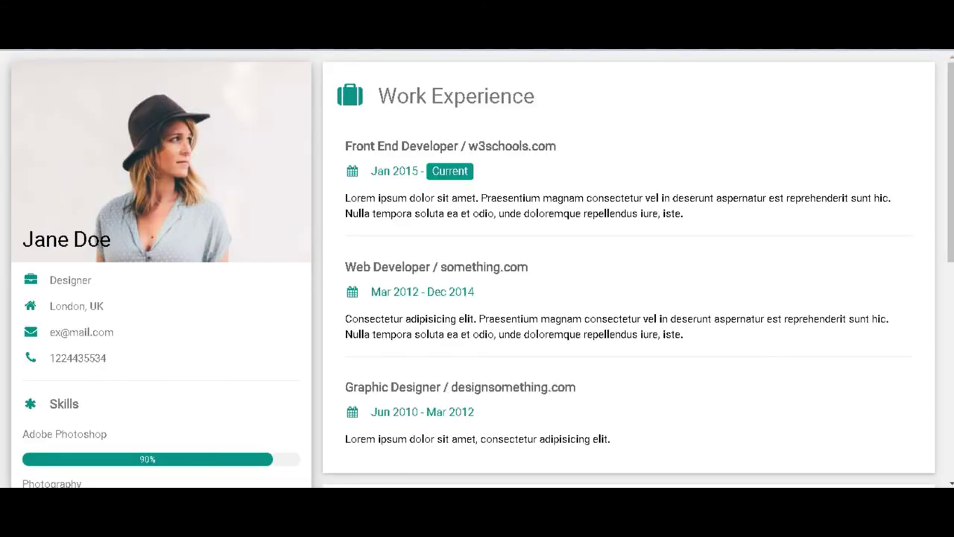
pyautogui.scroll(-4, 477, 268)
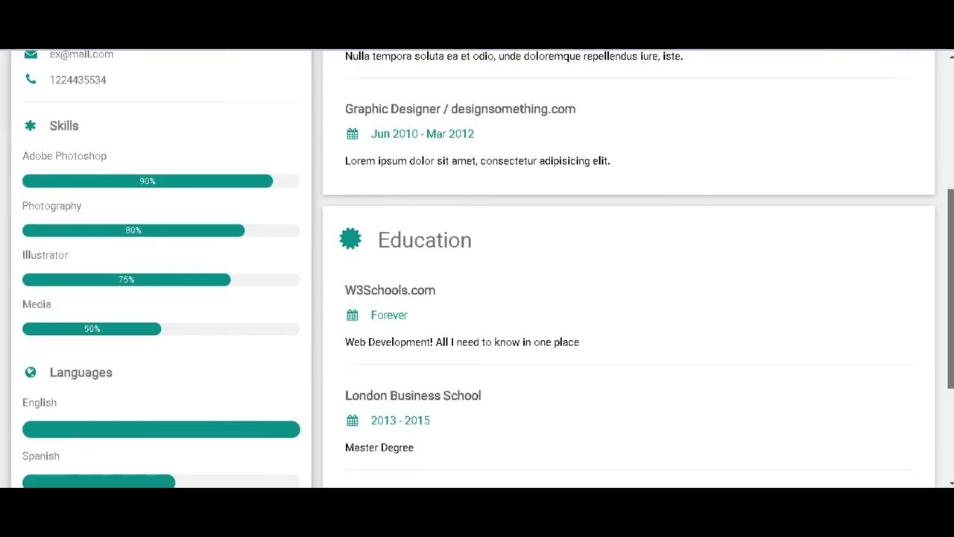
pyautogui.scroll(-3, 477, 269)
pyautogui.scroll(8, 477, 268)
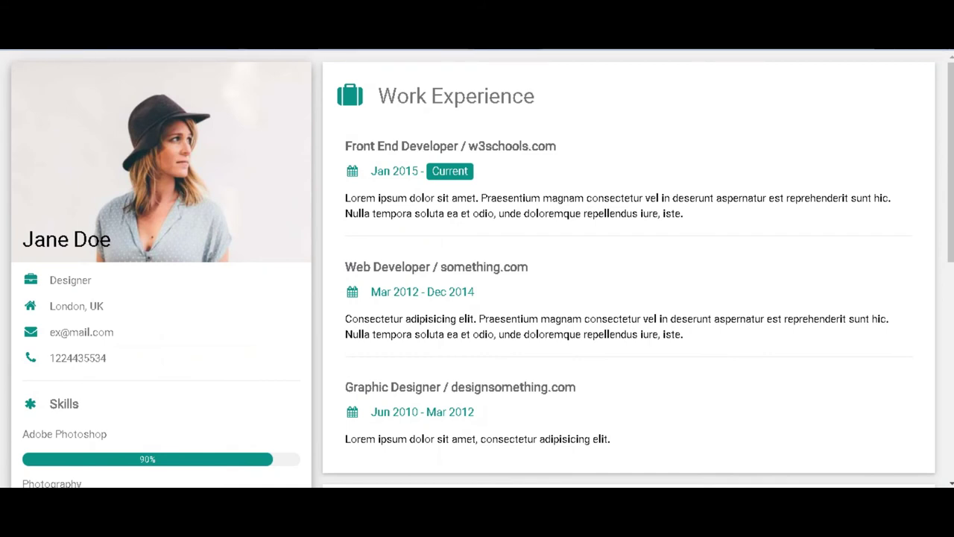
pyautogui.scroll(-4, 477, 268)
pyautogui.scroll(4, 477, 268)
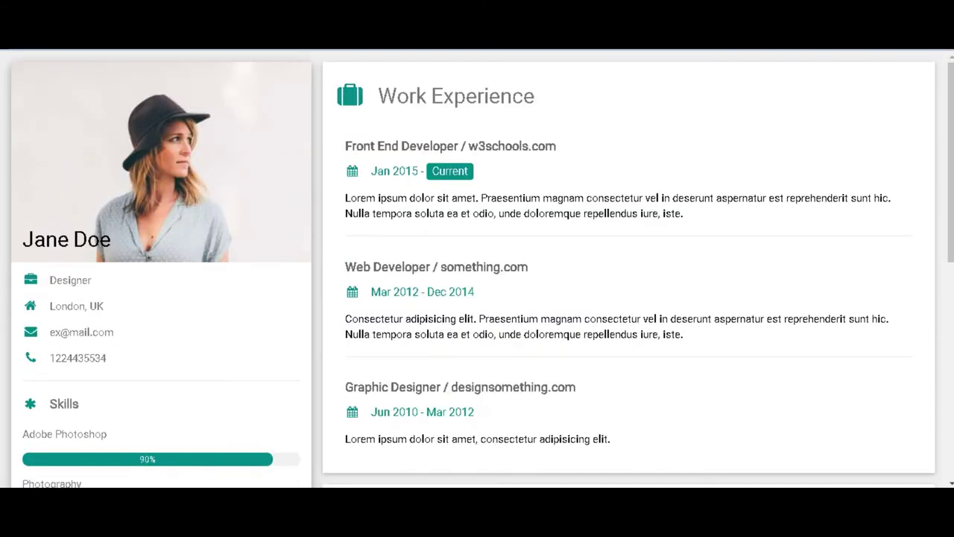
# Open a new browser tab.
pyautogui.hotkey('ctrl', 't')
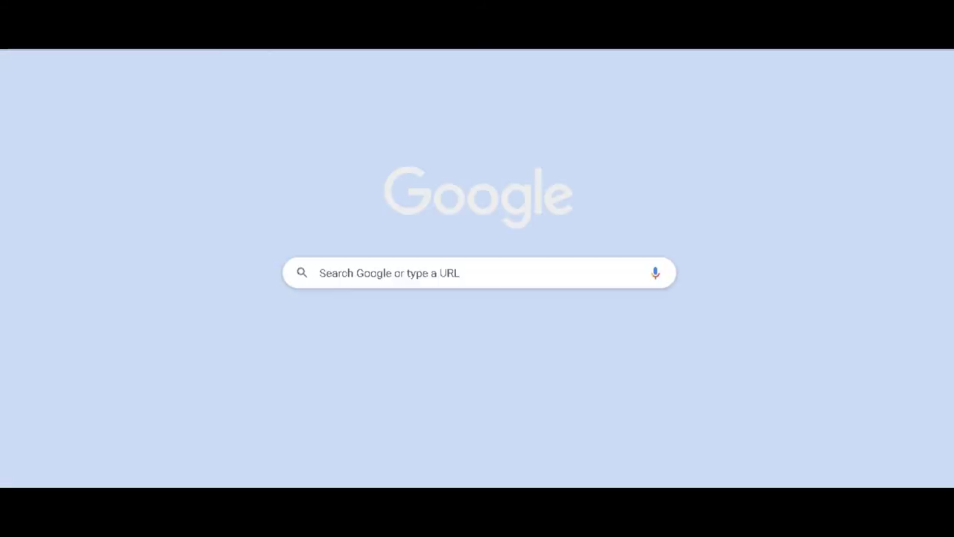